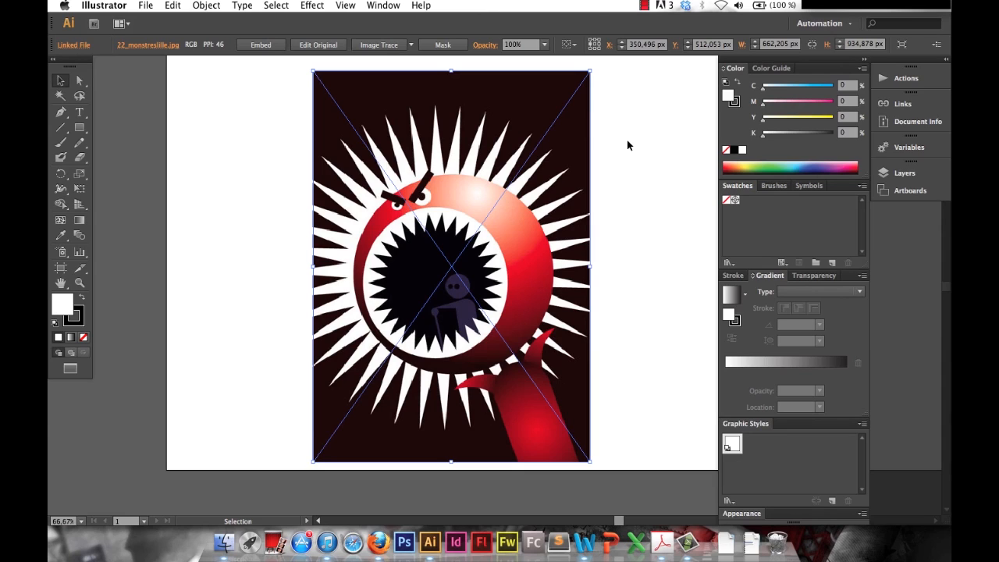
Try enlarging the monster image to about 862 by 1232 px and undo the resize.
left_click(629, 146)
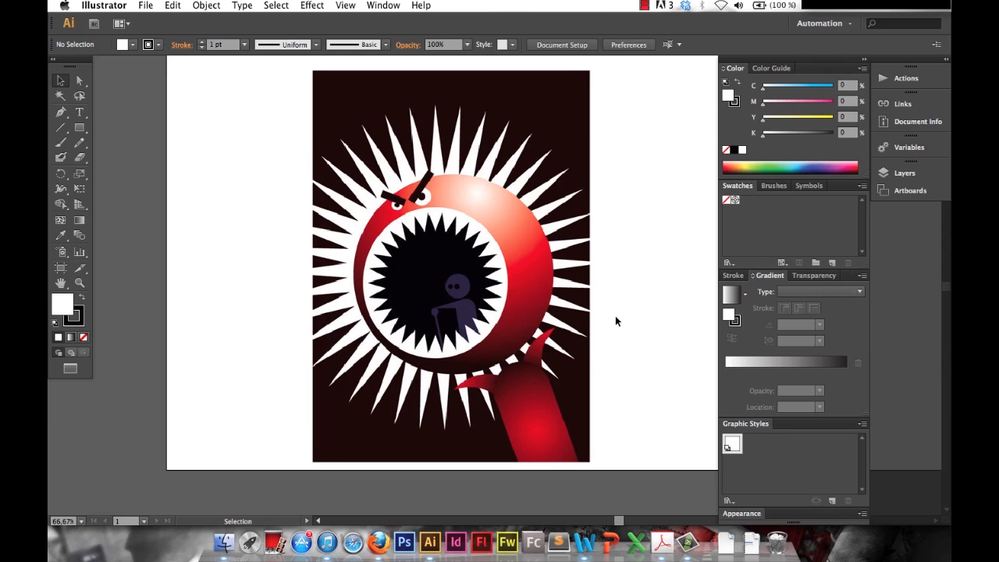
left_click(482, 139)
left_click_drag(590, 69, 673, 50)
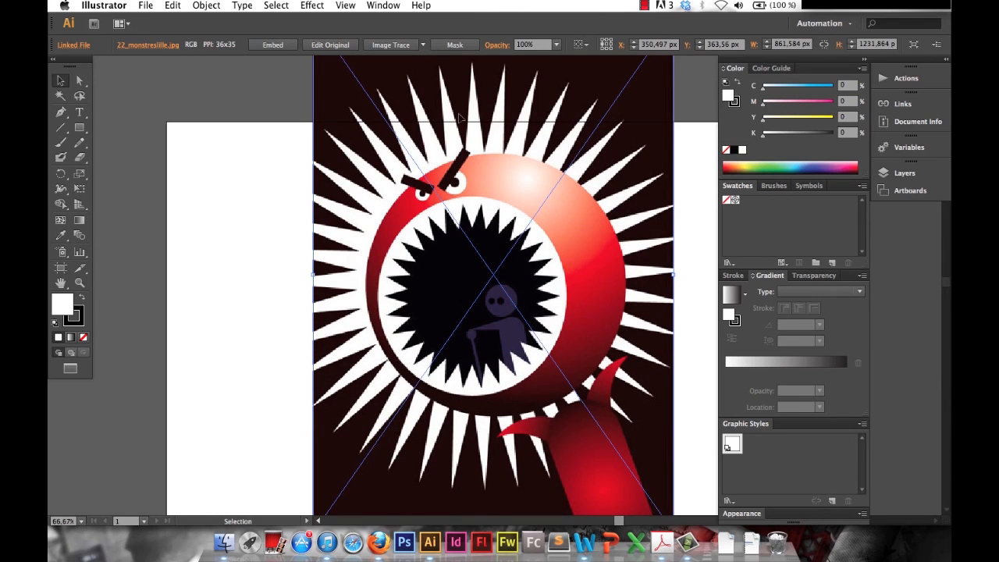
key("super+z")
Move the monster image slightly up and to the left on the artboard, to about X 329 px, Y 484 px.
left_click_drag(506, 359, 496, 317)
scroll(519, 314, "down", 1)
scroll(469, 273, "down", 3)
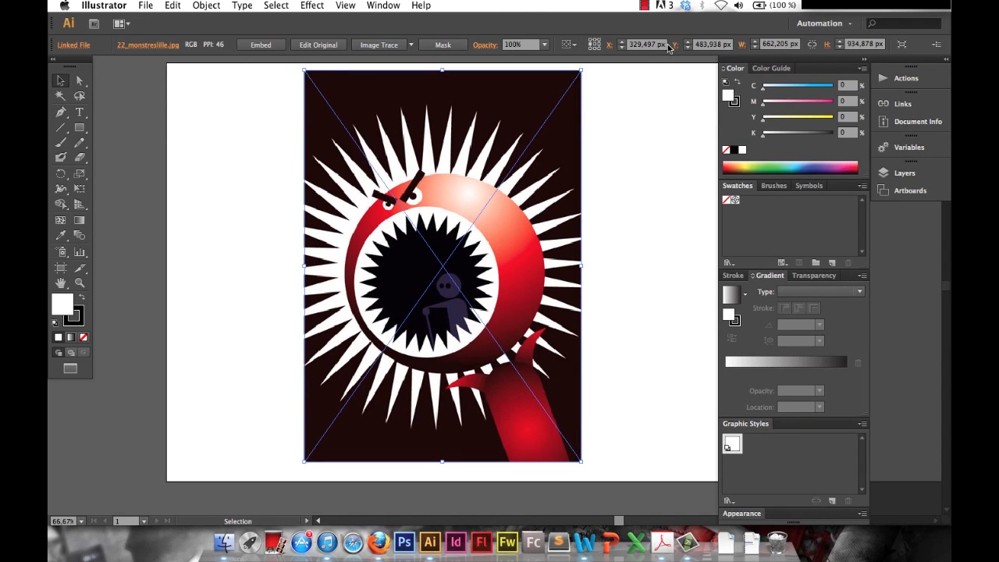
Try an Image Trace of the monster image with the default settings and undo it.
left_click(395, 46)
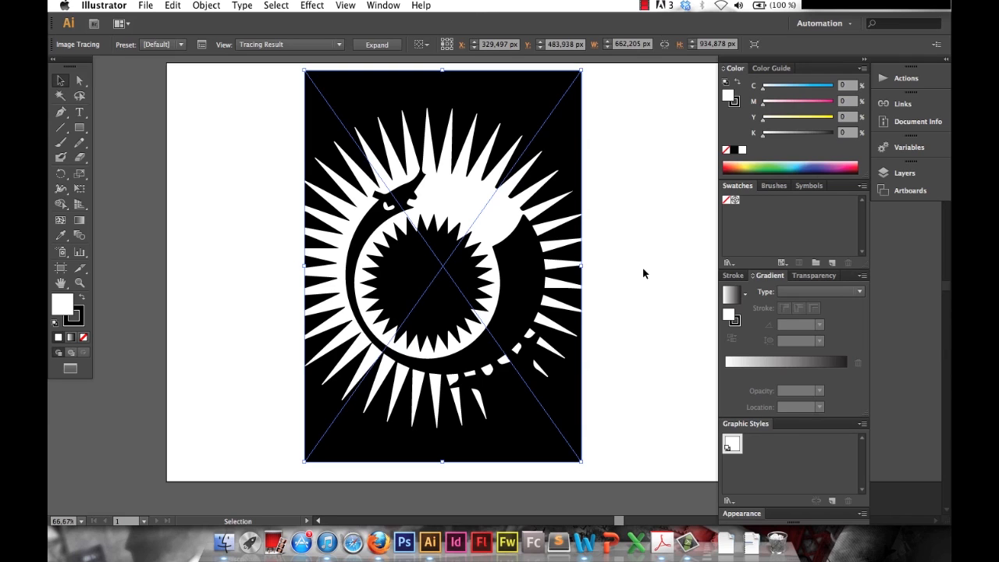
key("super+z")
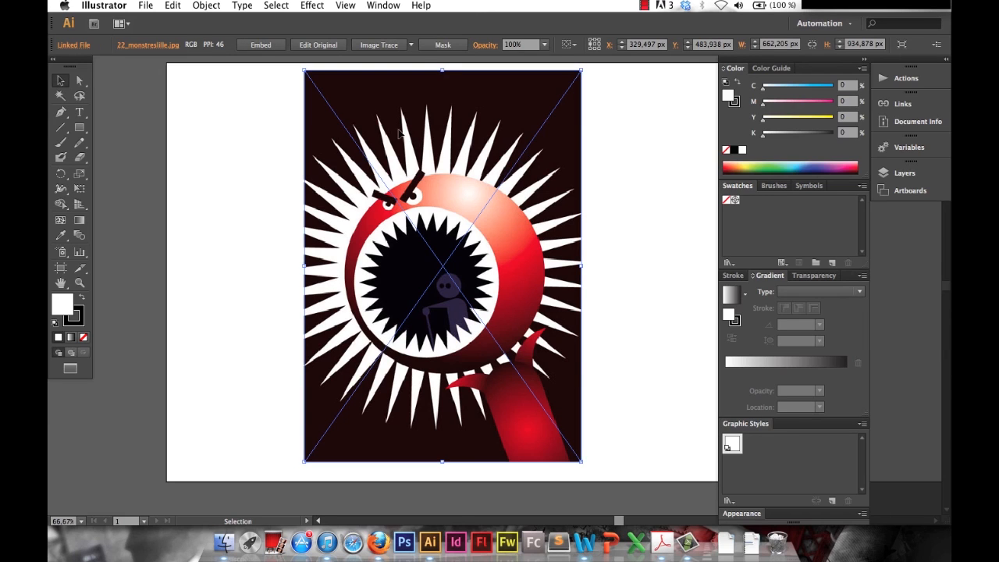
Trace the monster image with the High Fidelity Photo preset and expand the tracing into editable vector paths.
left_click(411, 45)
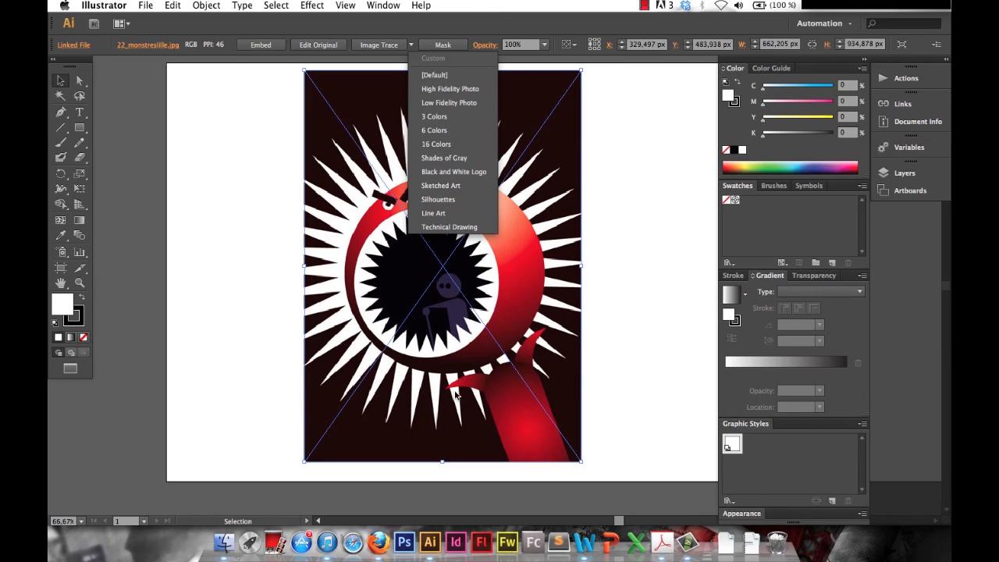
left_click(445, 89)
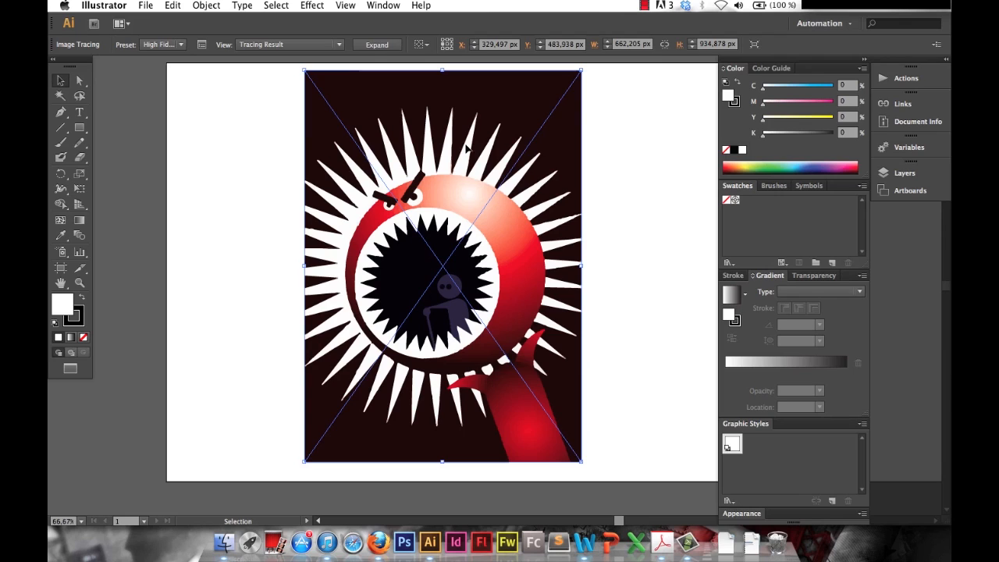
left_click(686, 239)
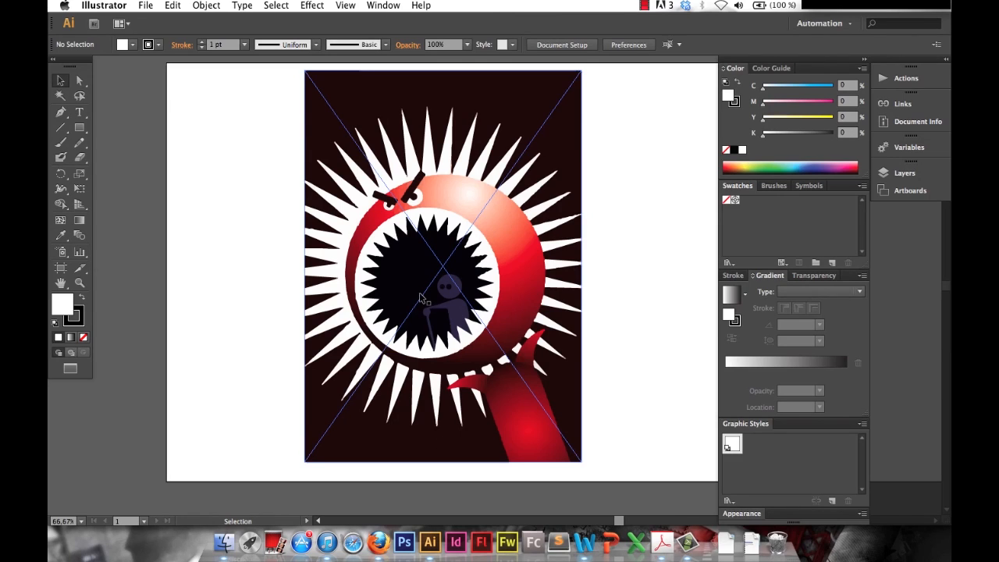
left_click(398, 227)
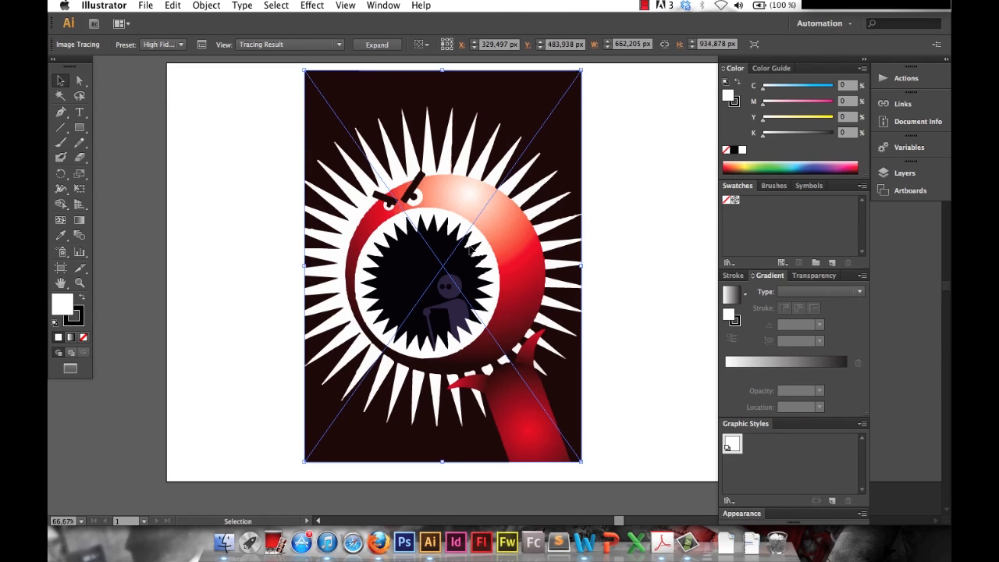
left_click(374, 44)
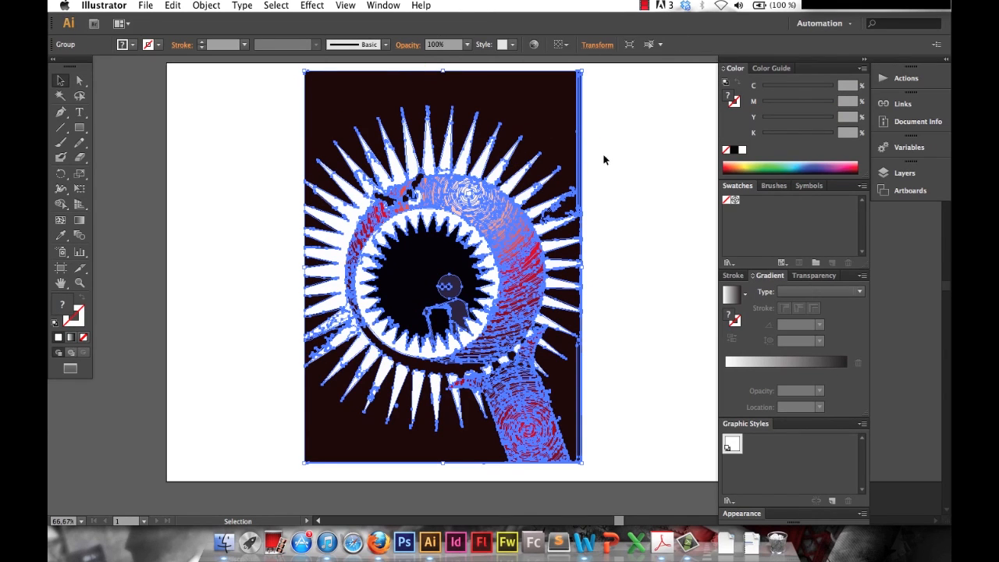
left_click(632, 140)
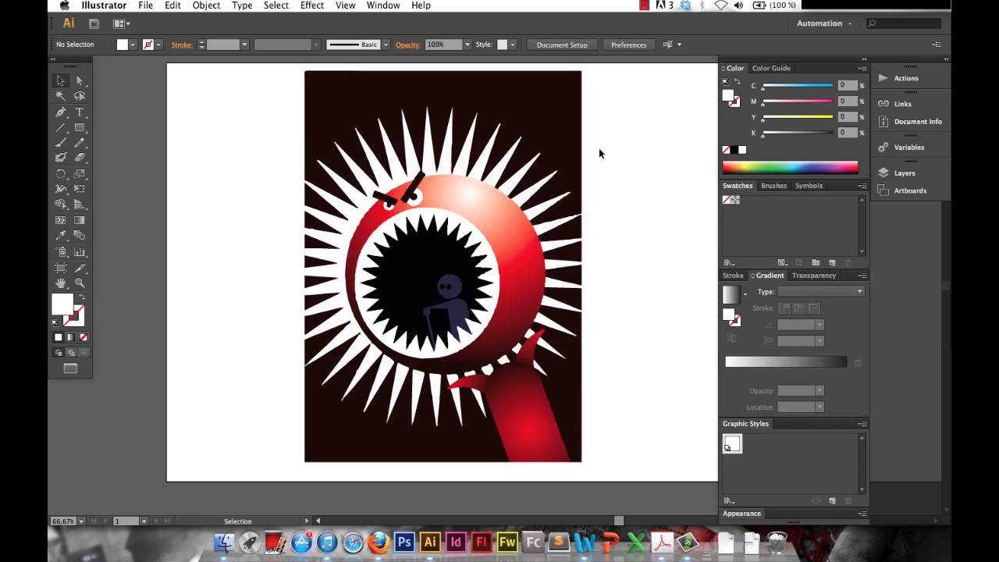
Scale the whole expanded monster artwork down and position it near the artboard's left edge.
mouse_move(625, 76)
left_mouse_down()
mouse_move(502, 195)
mouse_move(346, 458)
mouse_move(281, 485)
mouse_move(270, 470)
left_mouse_up()
key("super+a")
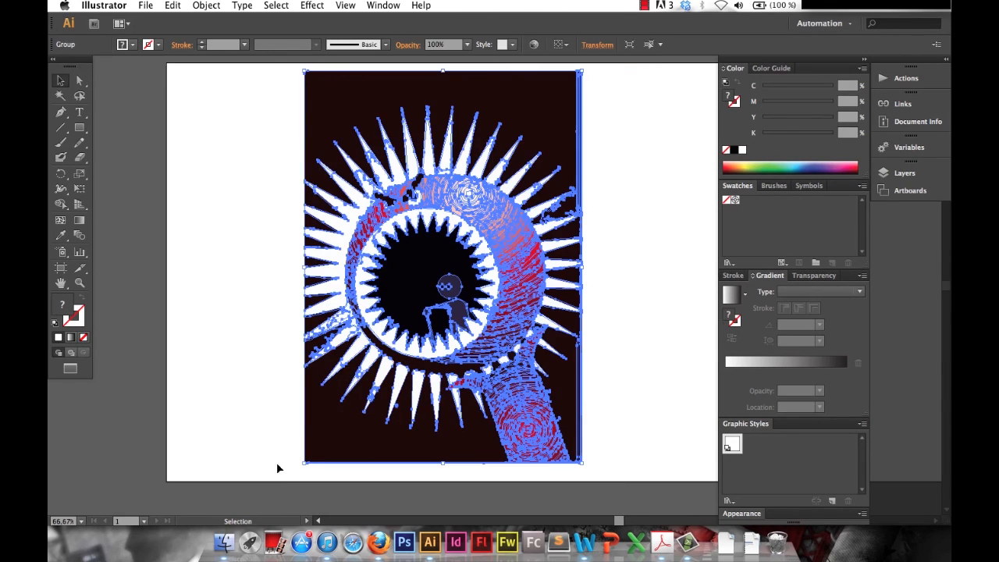
mouse_move(305, 72)
left_mouse_down()
mouse_move(500, 252)
mouse_move(151, 307)
mouse_move(195, 301)
mouse_move(393, 190)
mouse_move(425, 242)
left_mouse_up()
left_click(656, 240)
mouse_move(653, 194)
left_mouse_down()
mouse_move(444, 479)
mouse_move(352, 453)
left_mouse_up()
mouse_move(528, 275)
left_mouse_down()
mouse_move(297, 117)
mouse_move(301, 171)
left_mouse_up()
left_click(464, 197)
scroll(469, 202, "up", 3)
mouse_move(414, 175)
left_mouse_down()
mouse_move(94, 487)
mouse_move(154, 453)
left_mouse_up()
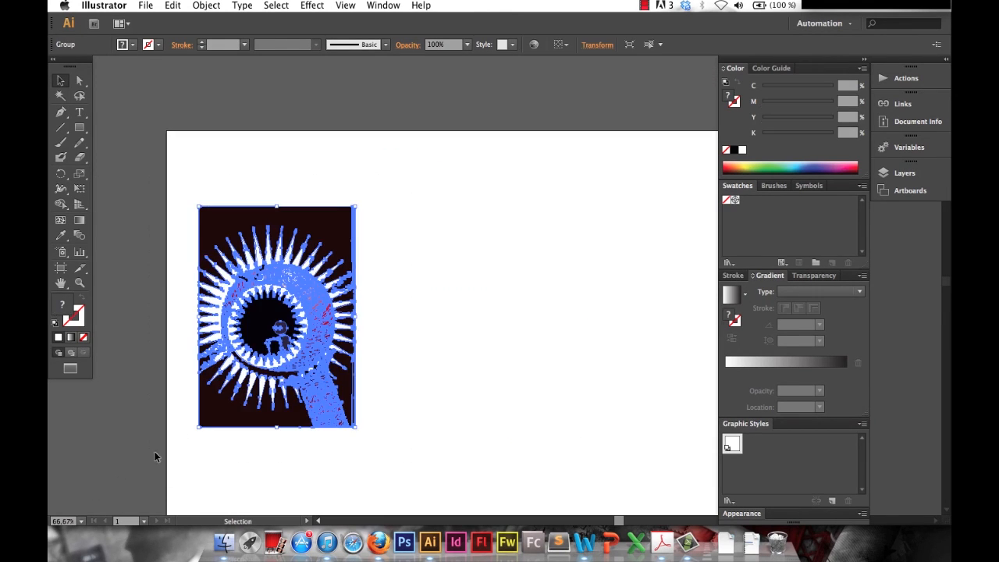
left_click(434, 330)
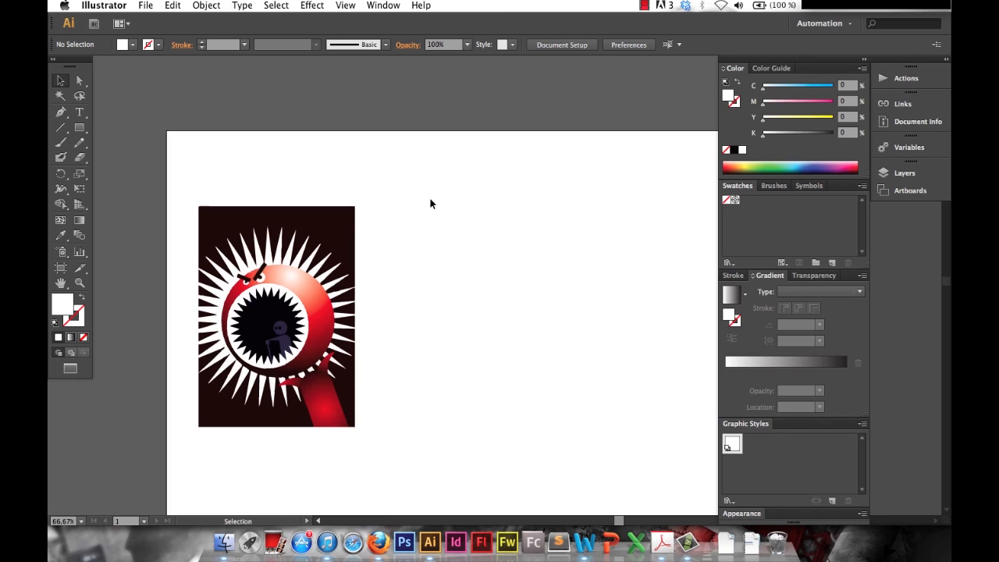
Switch to Finder and place people.jpg from the J'AIME folder onto the artboard beside the monster artwork.
left_click(226, 551)
left_click(616, 338)
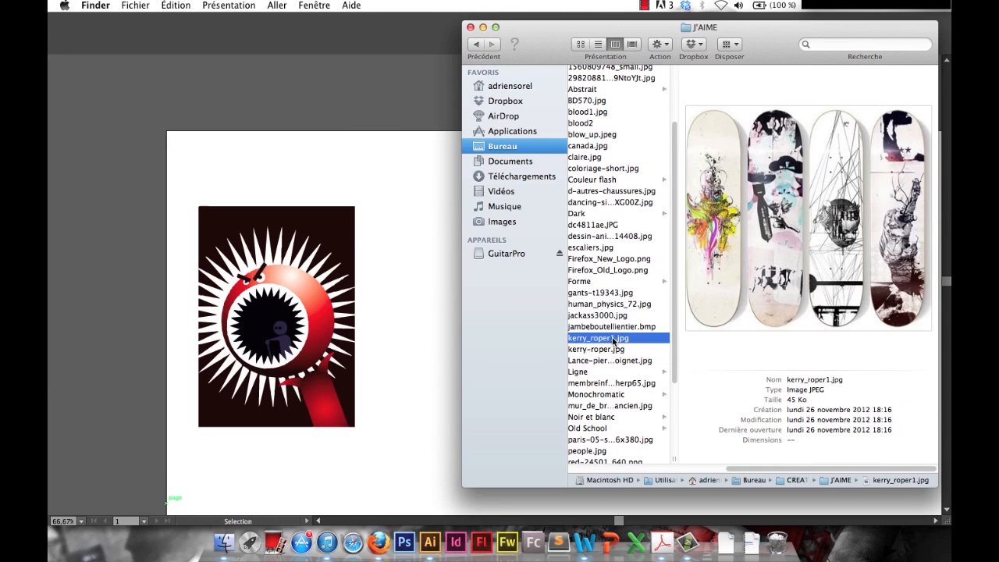
left_click(611, 327)
scroll(607, 385, "down", 5)
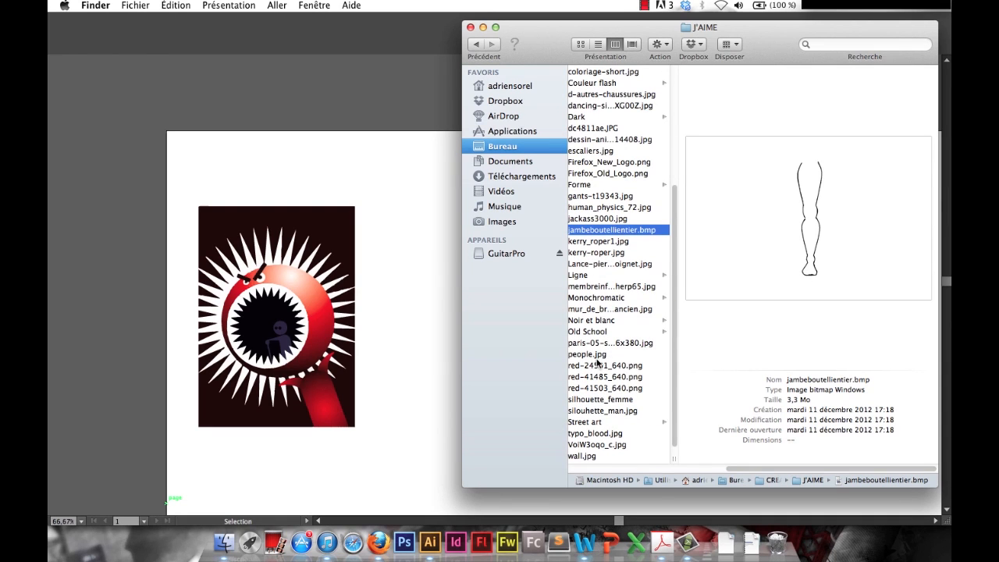
left_click(597, 355)
left_click_drag(597, 357, 438, 316)
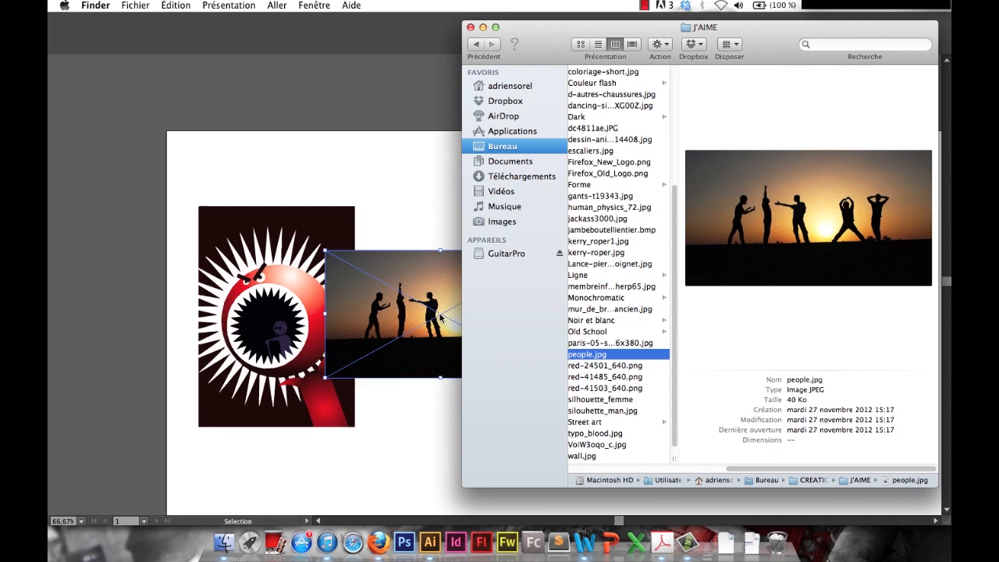
Enlarge the people photo to about 947 by 521 px and move it clear of the monster artwork.
left_click(417, 257)
left_click_drag(559, 384, 722, 511)
left_click_drag(588, 380, 606, 359)
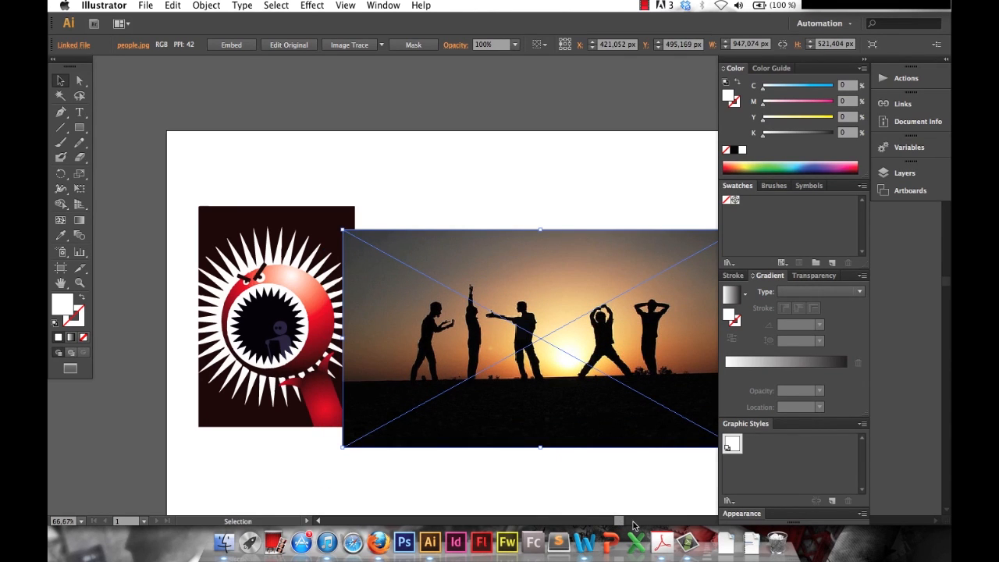
left_click(632, 522)
left_click_drag(654, 522, 633, 523)
left_click_drag(448, 366, 514, 356)
key("Return")
left_click(624, 363)
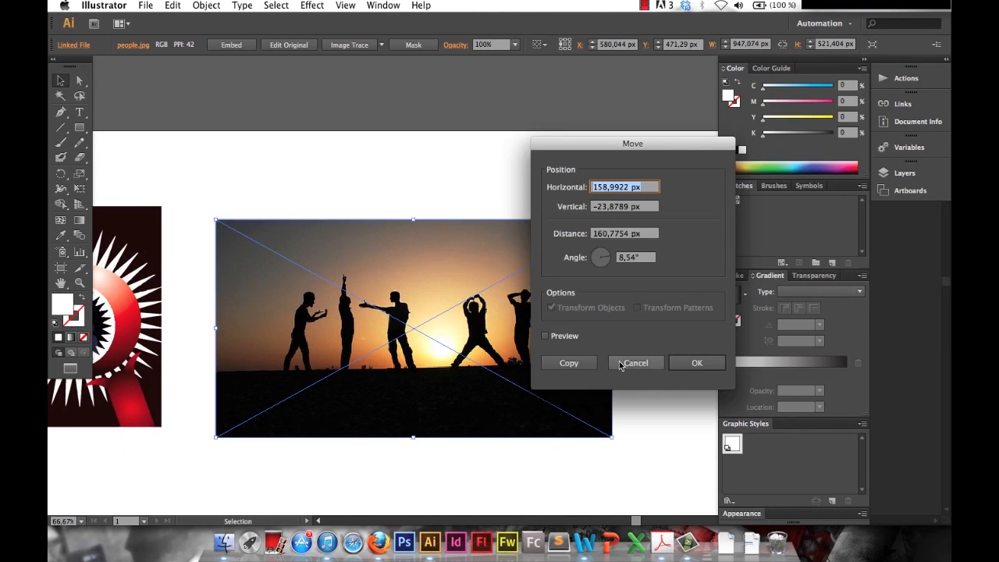
left_click(644, 372)
Try tracing the people photo with the High Fidelity Photo preset.
left_click(408, 359)
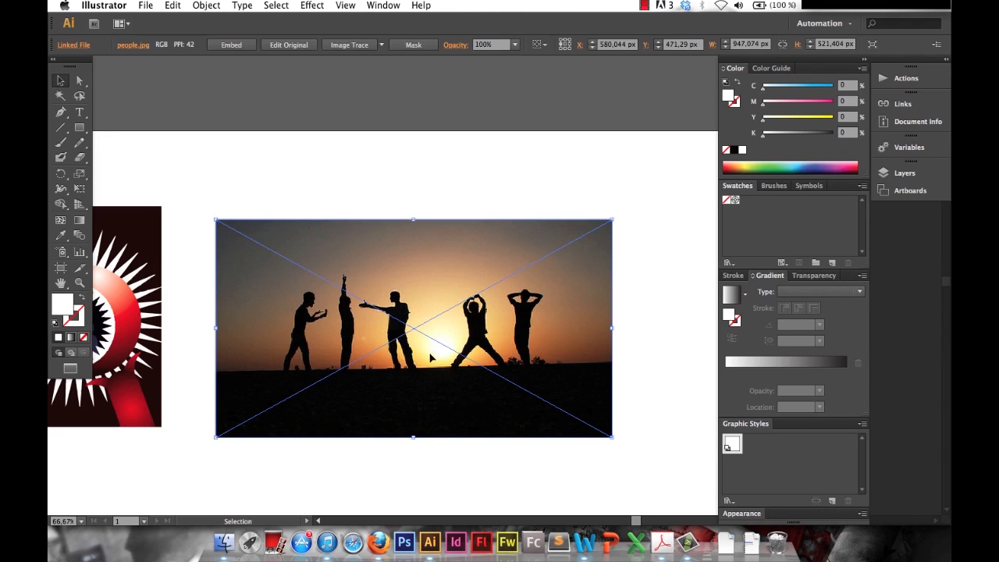
left_click(381, 44)
left_click(408, 91)
left_click(486, 165)
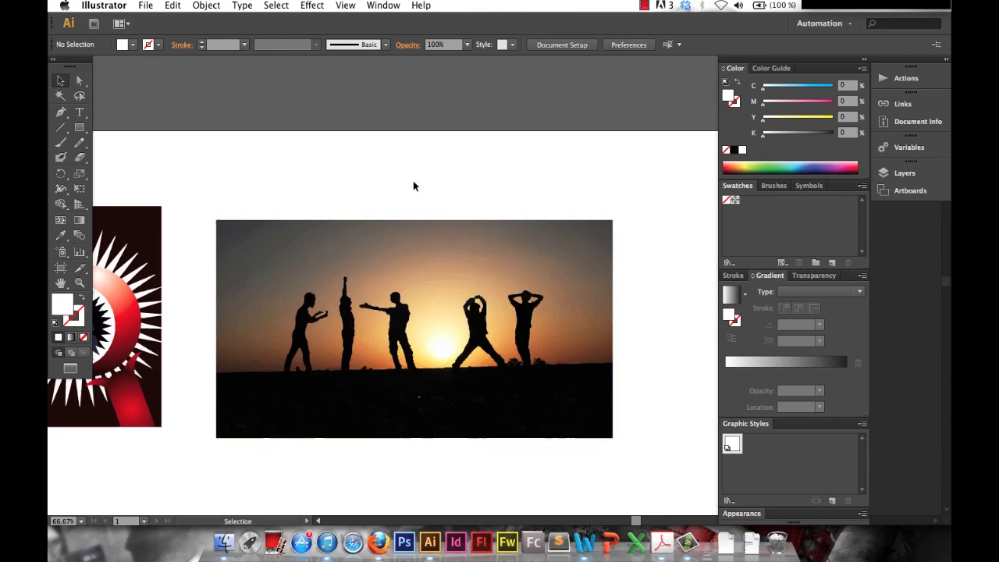
scroll(442, 346, "down", 2)
Try the Sketched Art tracing preset on the people photo and undo it.
left_click(443, 346)
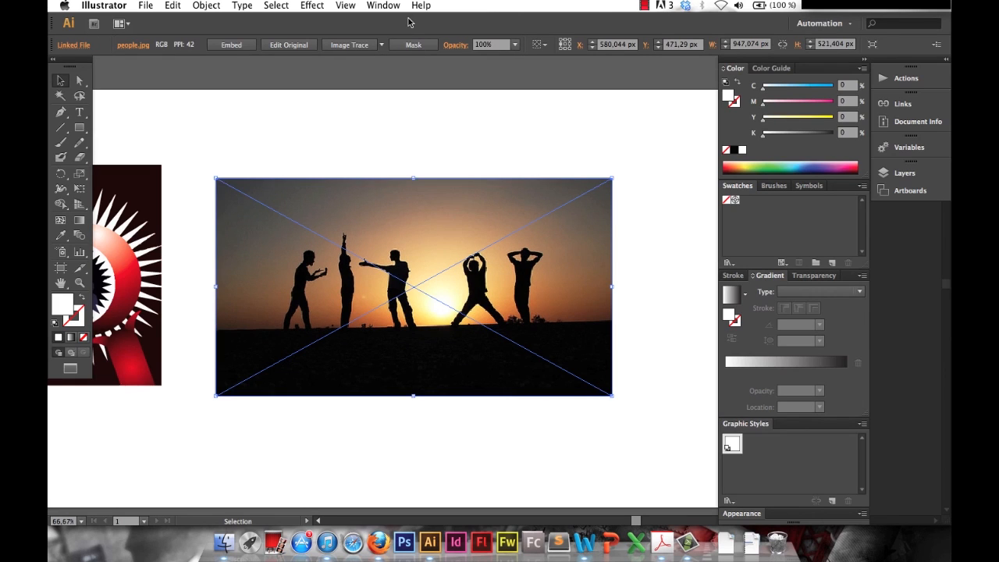
left_click(382, 45)
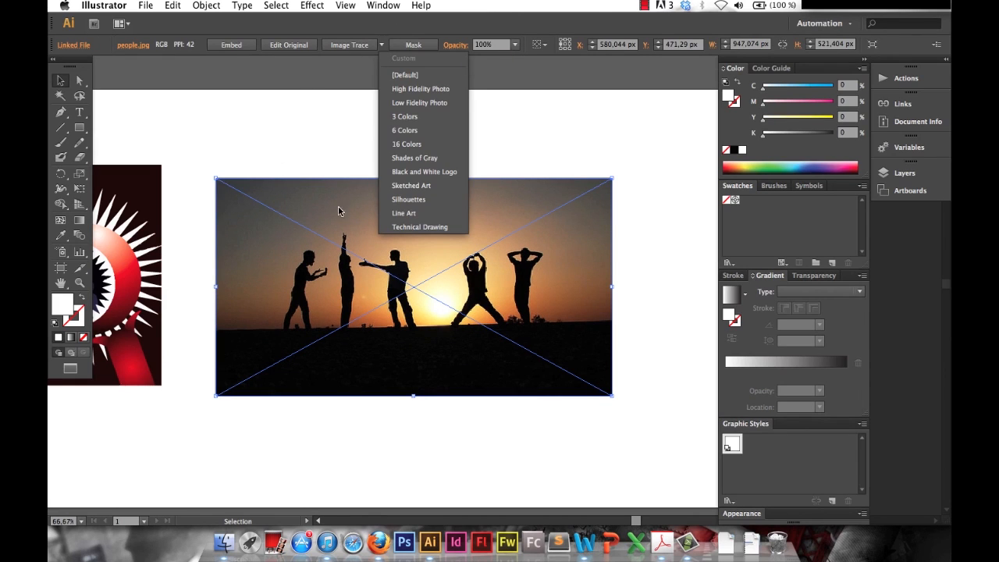
left_click(417, 185)
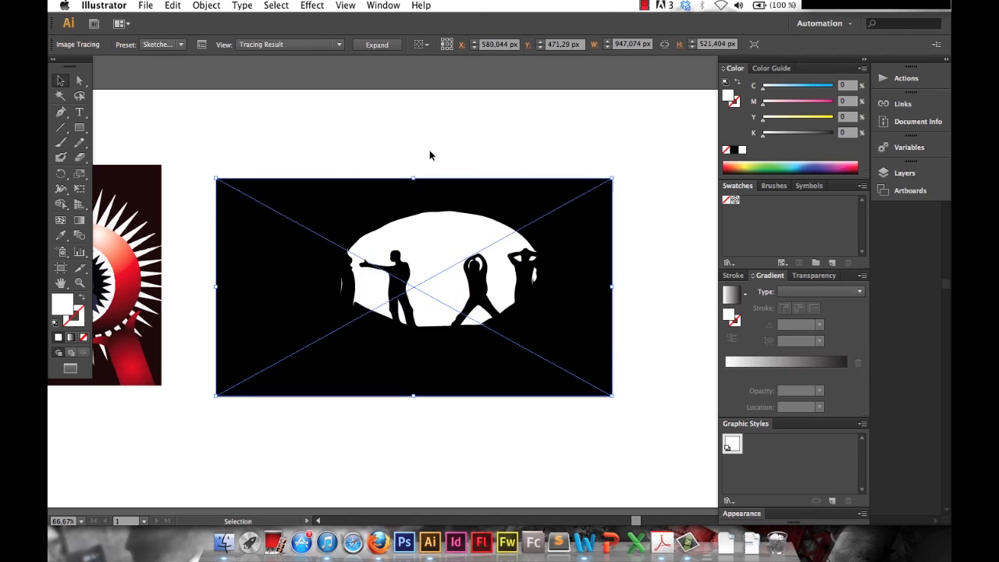
left_click(484, 143)
key("ctrl+z")
key("ctrl+z")
Try the Black and White Logo tracing preset on the people photo and undo it.
left_click(382, 44)
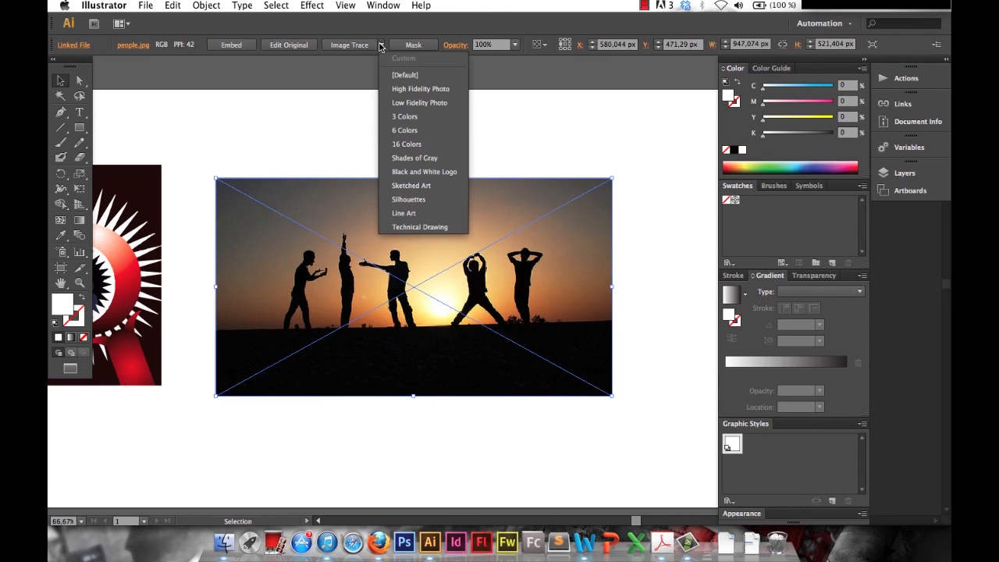
left_click(423, 174)
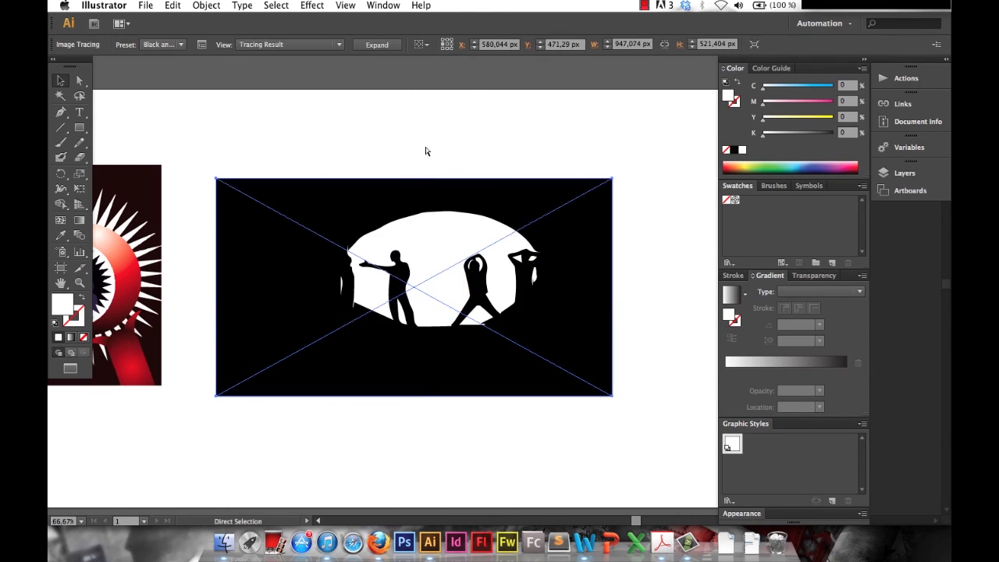
key("ctrl+z")
Try the Shades of Gray tracing preset on the people photo and undo it.
left_click(381, 46)
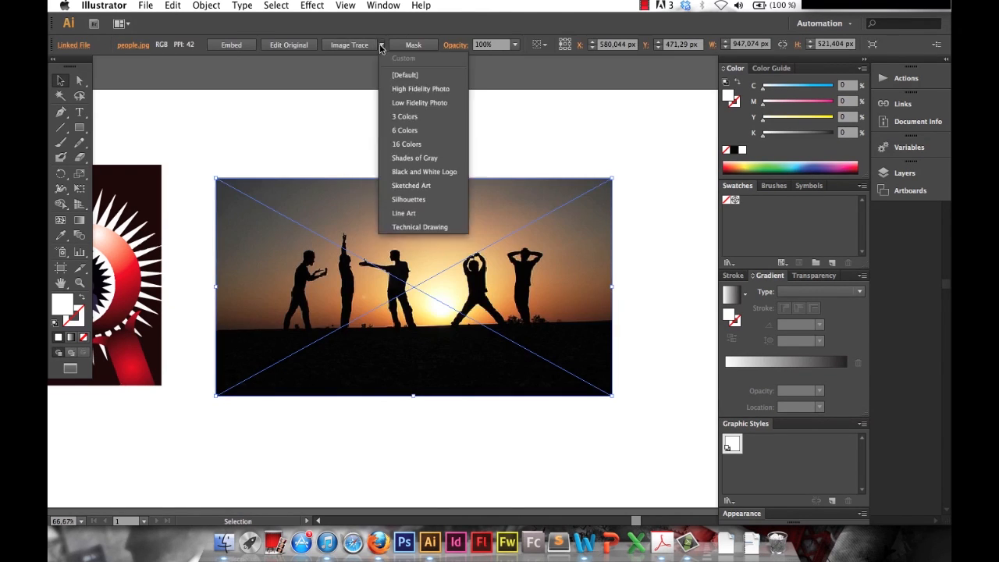
left_click(425, 161)
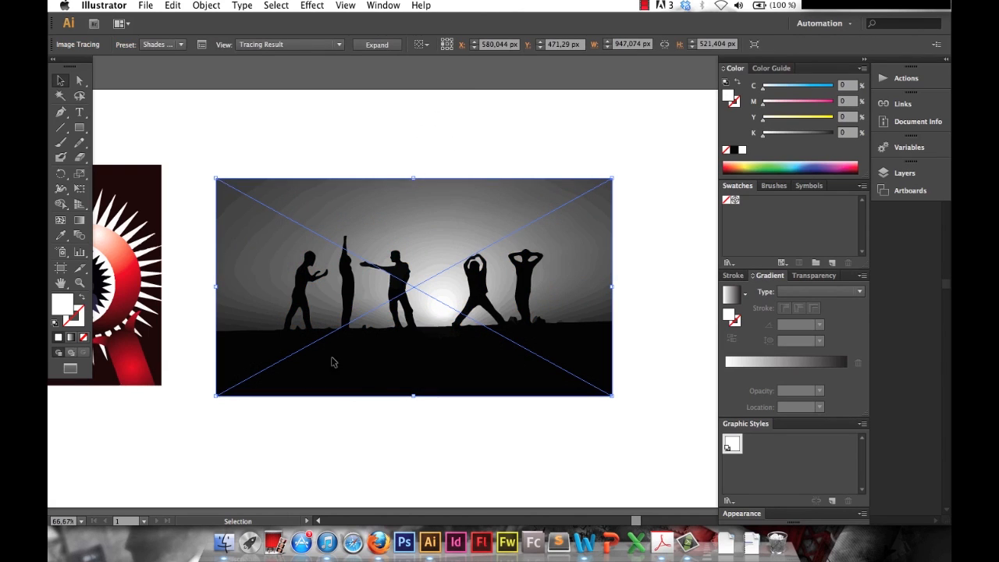
left_click(504, 435)
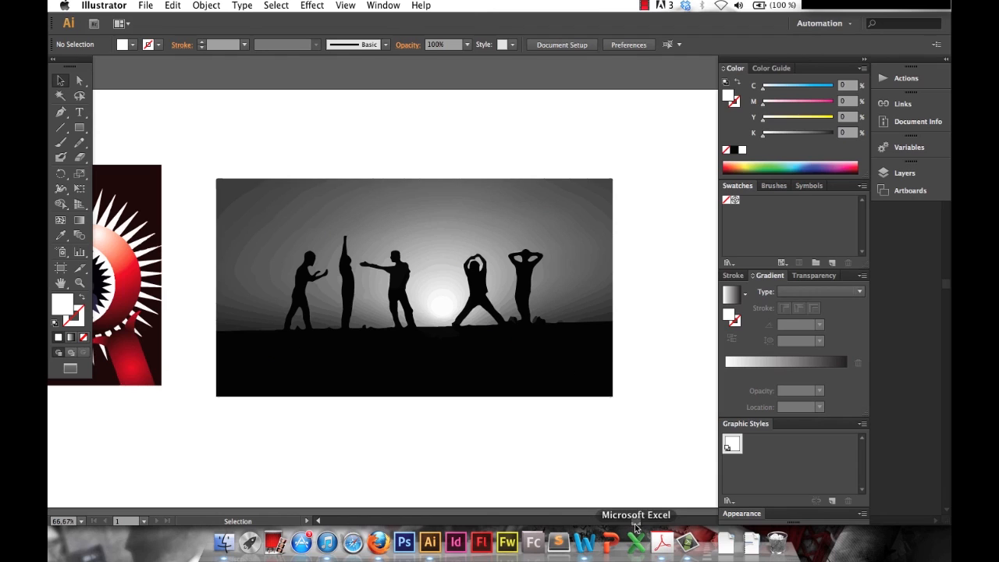
left_click(530, 245)
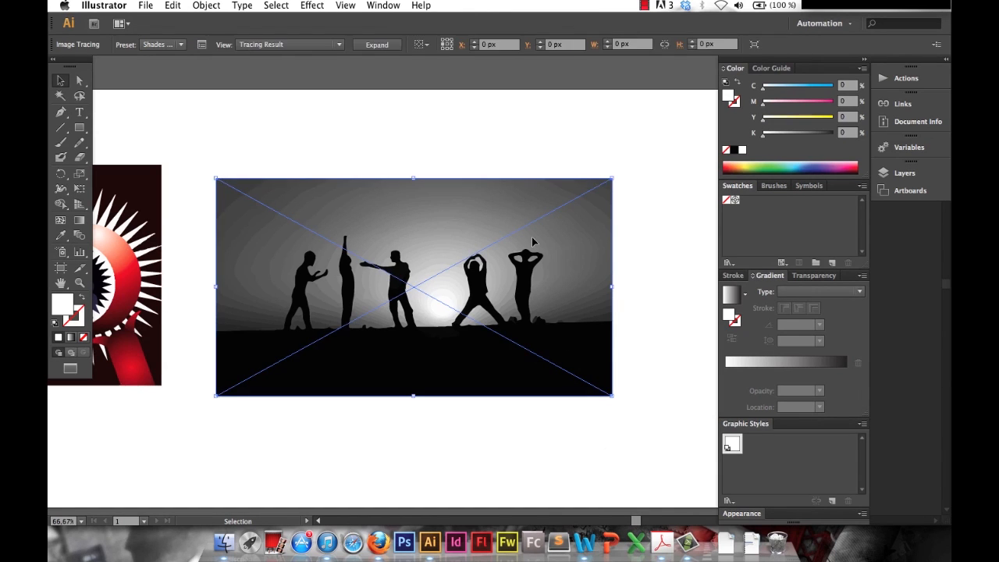
key("super+z")
key("v")
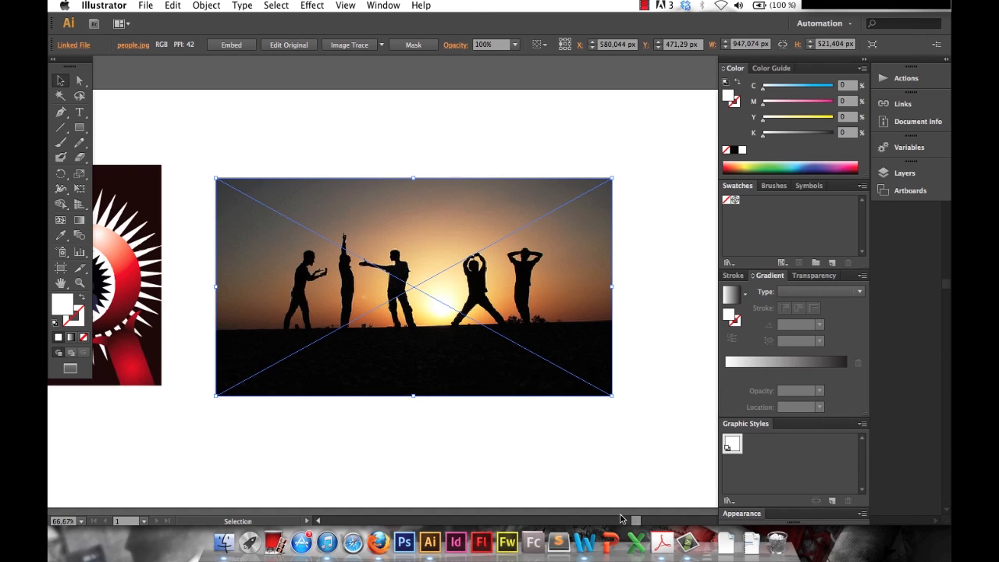
mouse_move(637, 520)
left_mouse_down()
mouse_move(620, 522)
mouse_move(637, 520)
left_mouse_up()
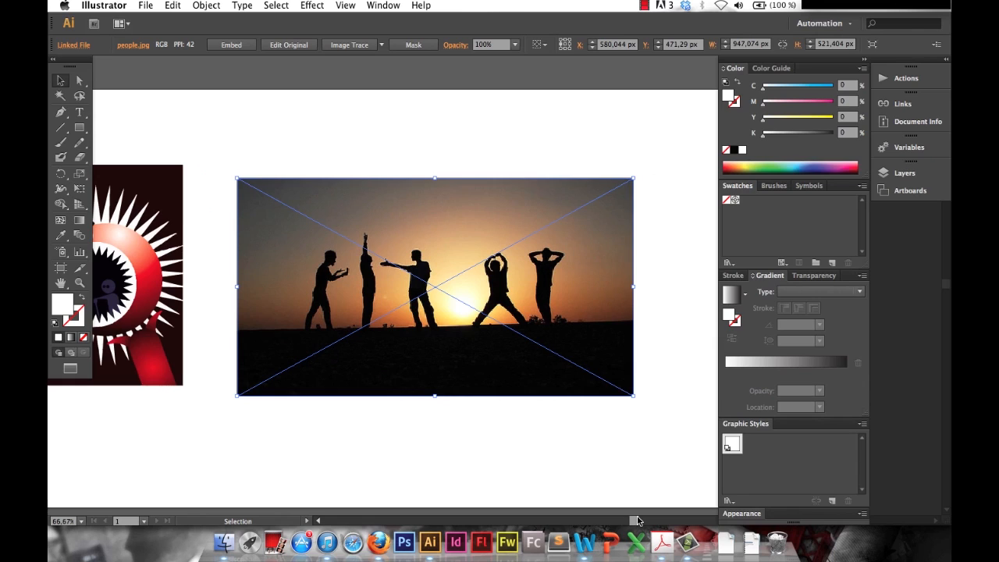
left_click(530, 430)
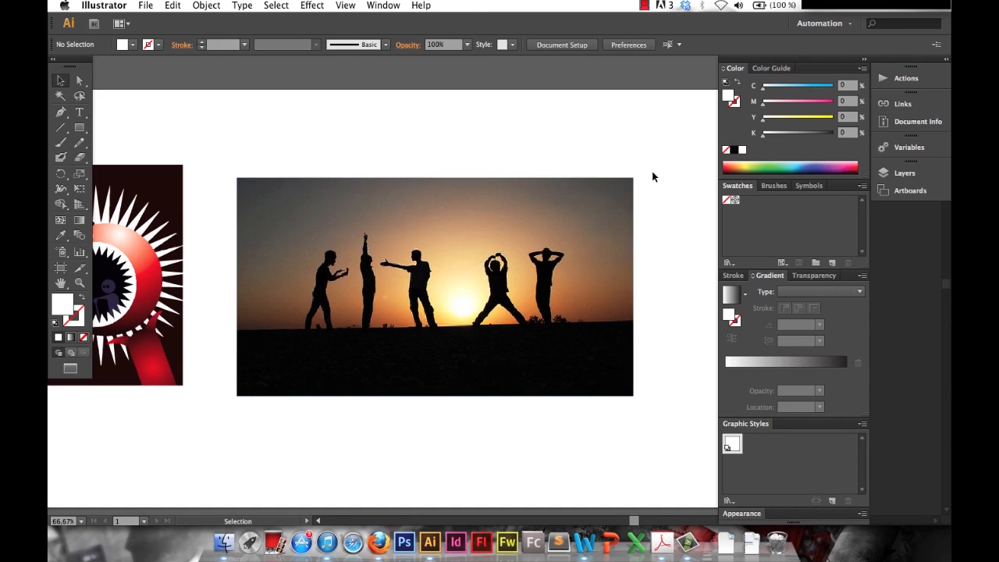
left_click_drag(668, 158, 661, 198)
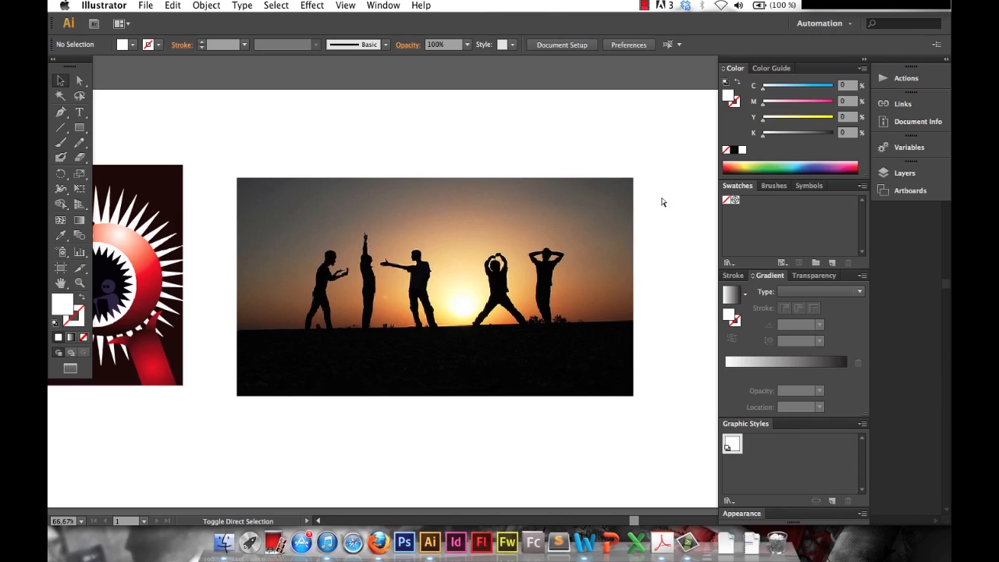